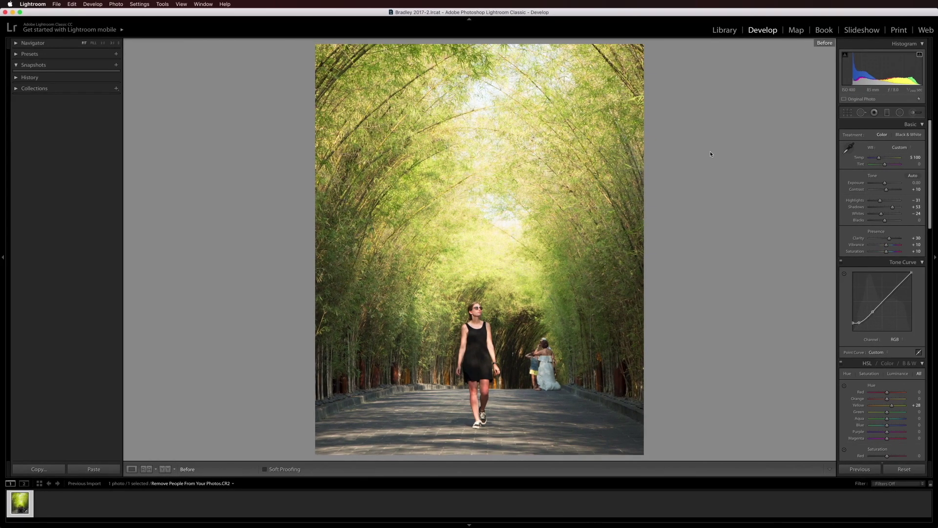
Switch the photo to its edited version, open it in Adobe Photoshop CC 2017 and duplicate the Background layer.
{"action": "key", "text": "backslash"}
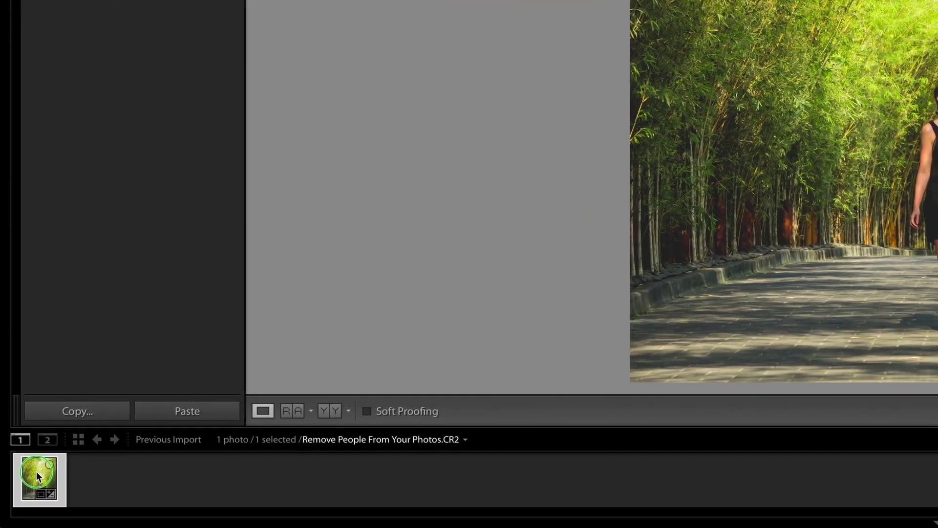
{"action": "right_click", "coordinate": [36, 473]}
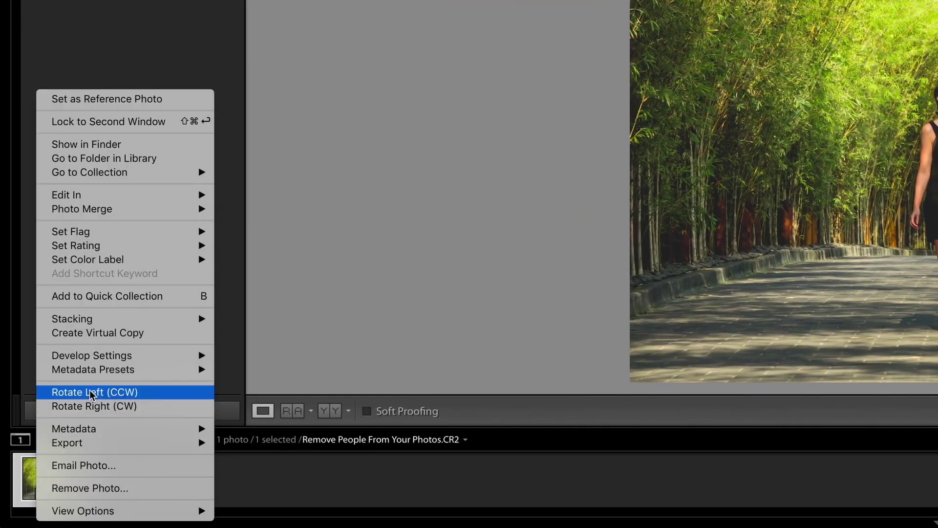
{"action": "mouse_move", "coordinate": [118, 195]}
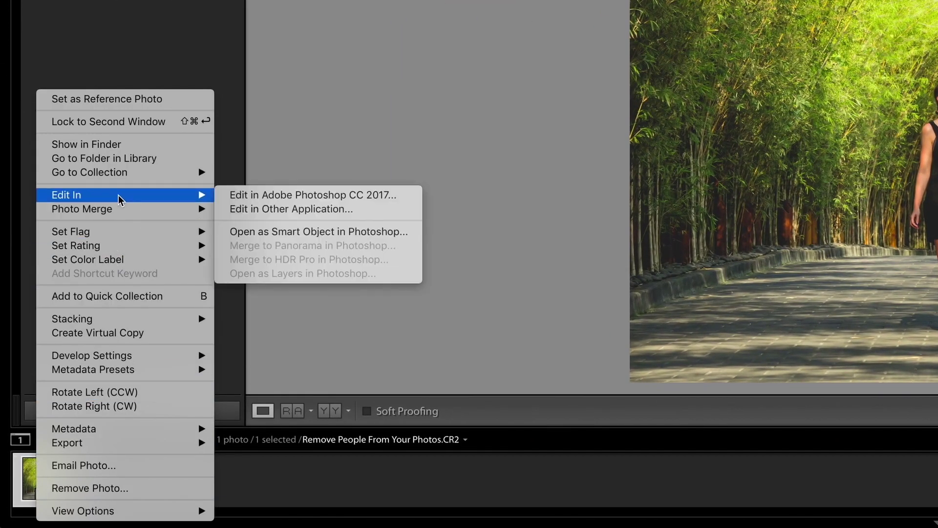
{"action": "left_click", "coordinate": [256, 197]}
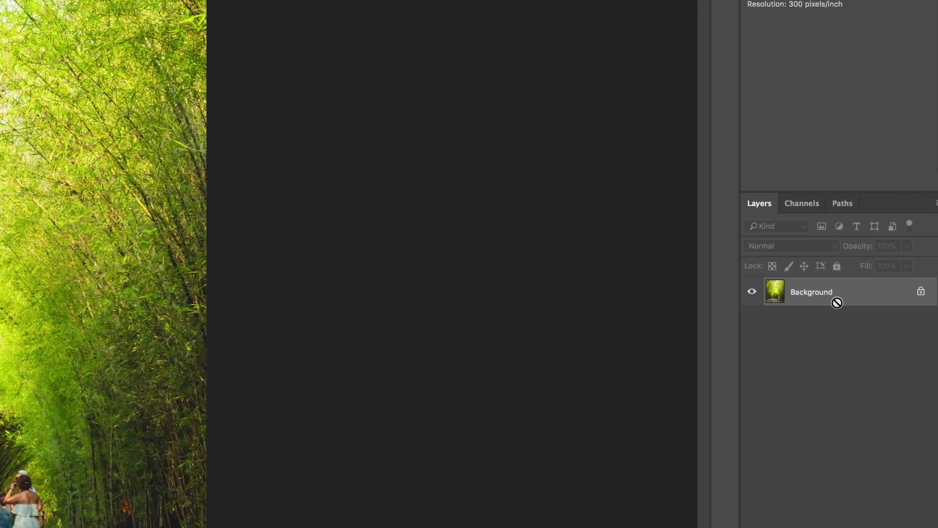
{"action": "key", "text": "super+j"}
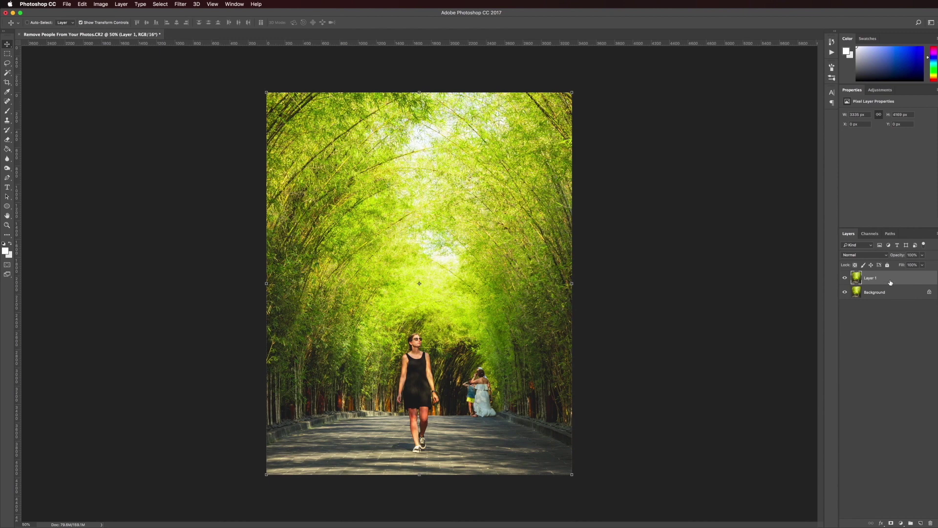
Lasso the group of people standing behind the woman and replace them with a Content-Aware fill.
{"action": "key", "text": "super+plus"}
{"action": "key", "text": "super+plus"}
{"action": "key", "text": "super+plus"}
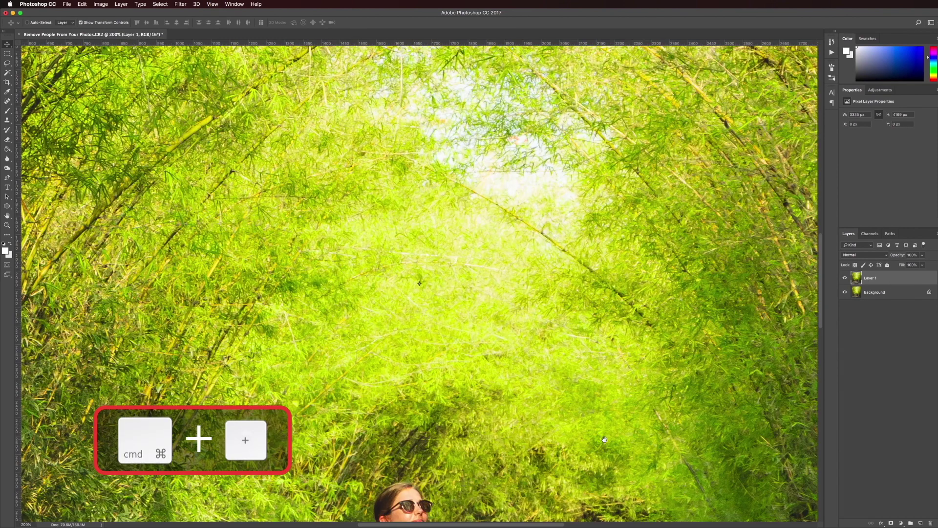
{"action": "left_click_drag", "start_coordinate": [604, 440], "coordinate": [466, 155]}
{"action": "left_click_drag", "start_coordinate": [469, 317], "coordinate": [461, 165]}
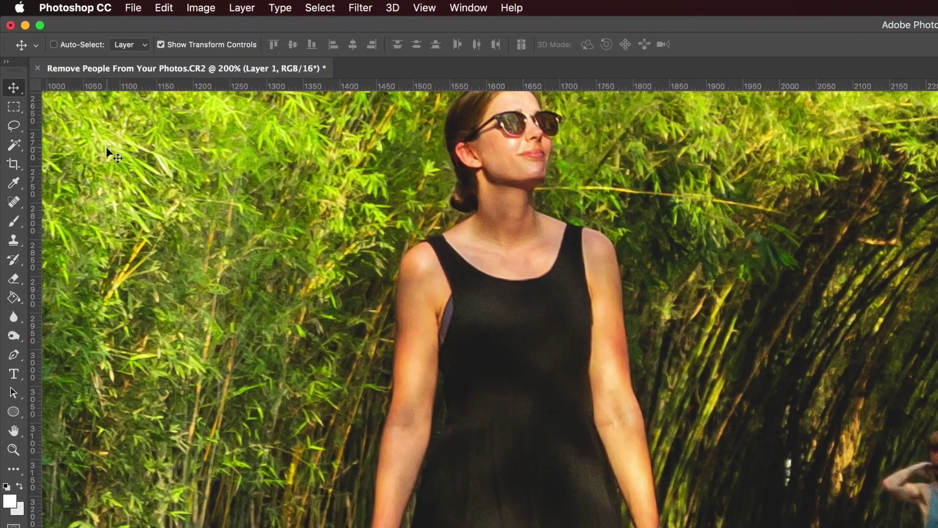
{"action": "key", "text": "l"}
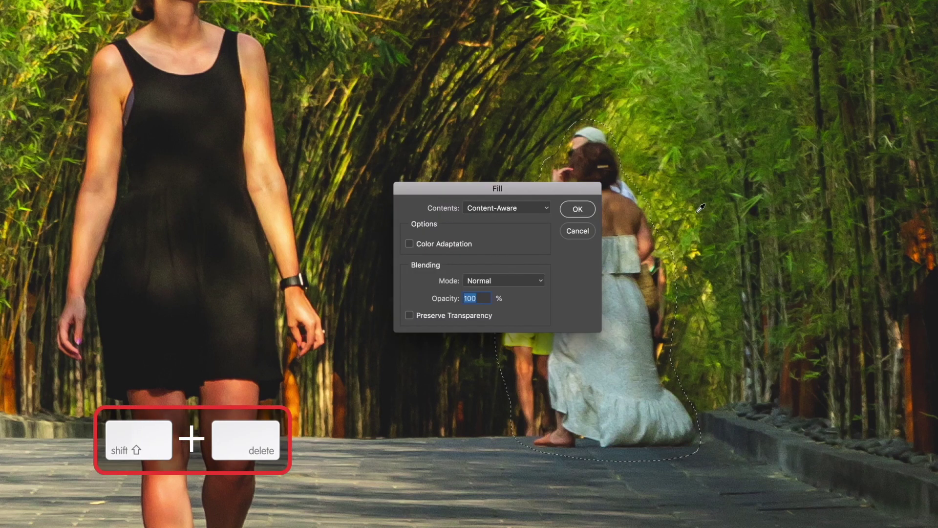
{"action": "left_click", "coordinate": [501, 208]}
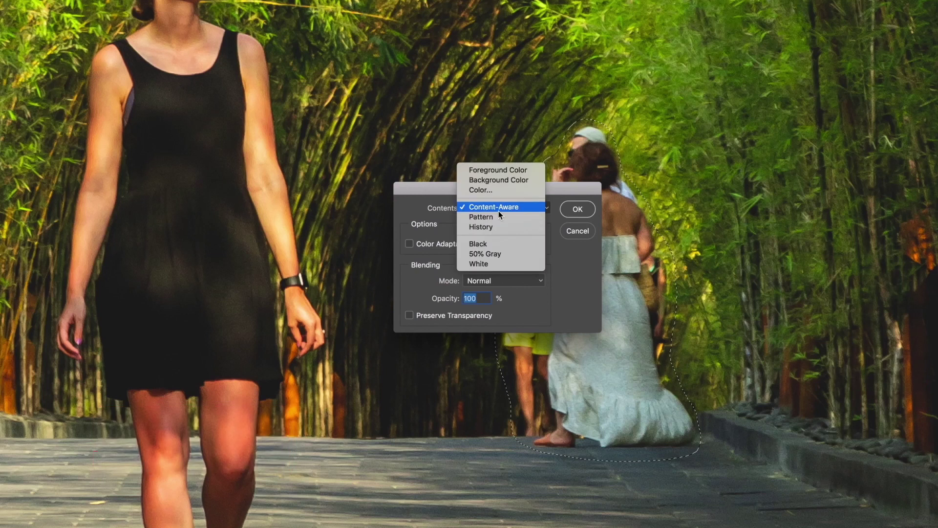
{"action": "left_click", "coordinate": [499, 209]}
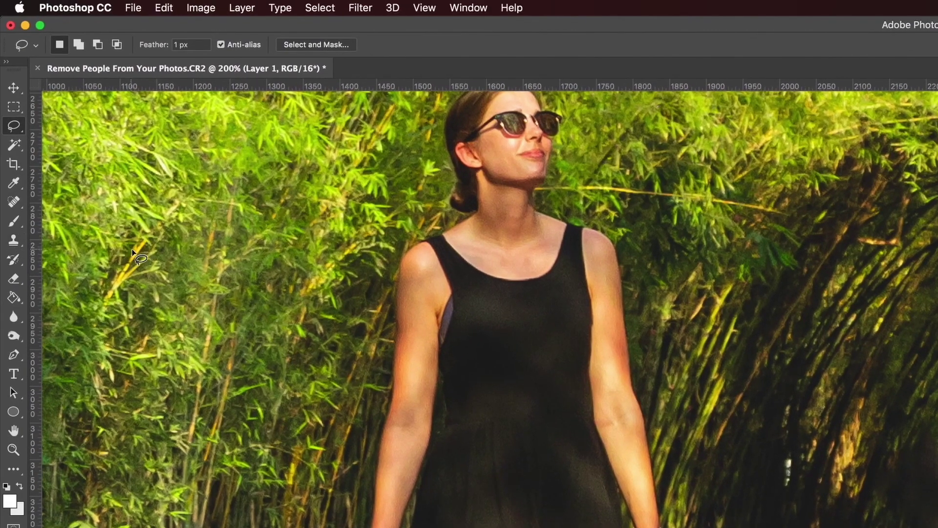
Set up the Clone Stamp tool with an 80 px brush at 50% hardness.
{"action": "key", "text": "s"}
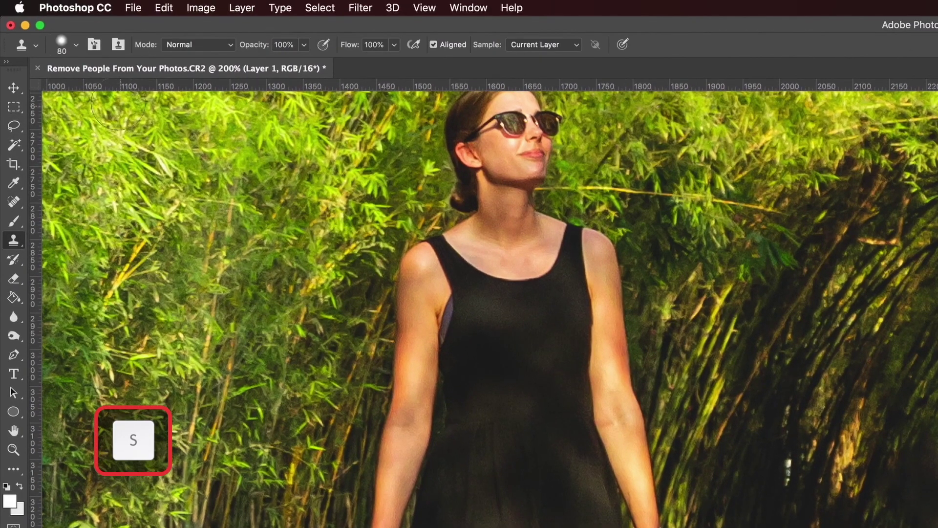
{"action": "left_click", "coordinate": [77, 45]}
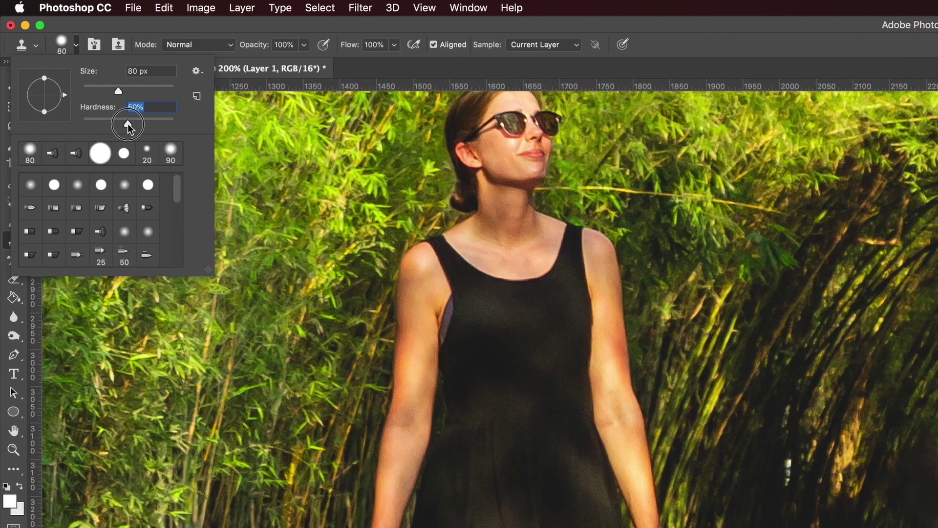
{"action": "left_click", "coordinate": [76, 48]}
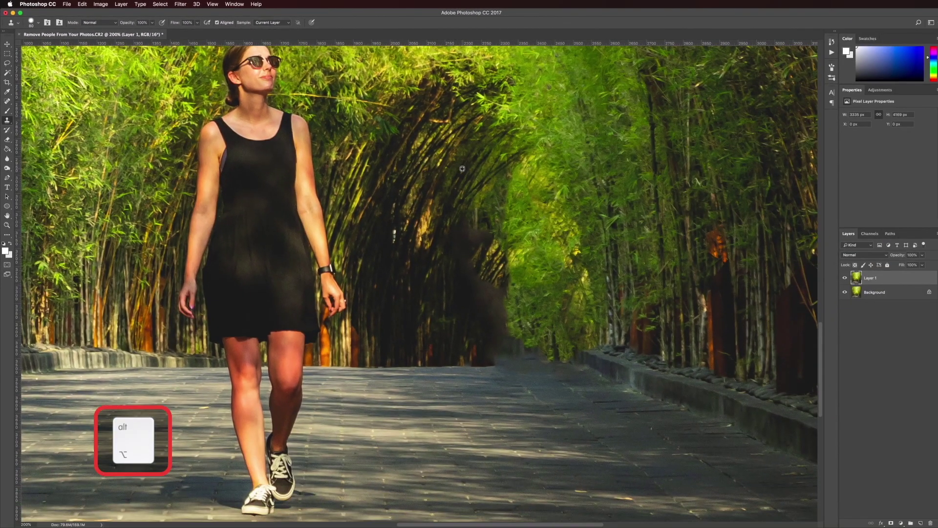
Sample the dark bamboo and clone it over the smudged area in the middle of the tunnel.
{"action": "left_click", "coordinate": [465, 166], "text": "alt"}
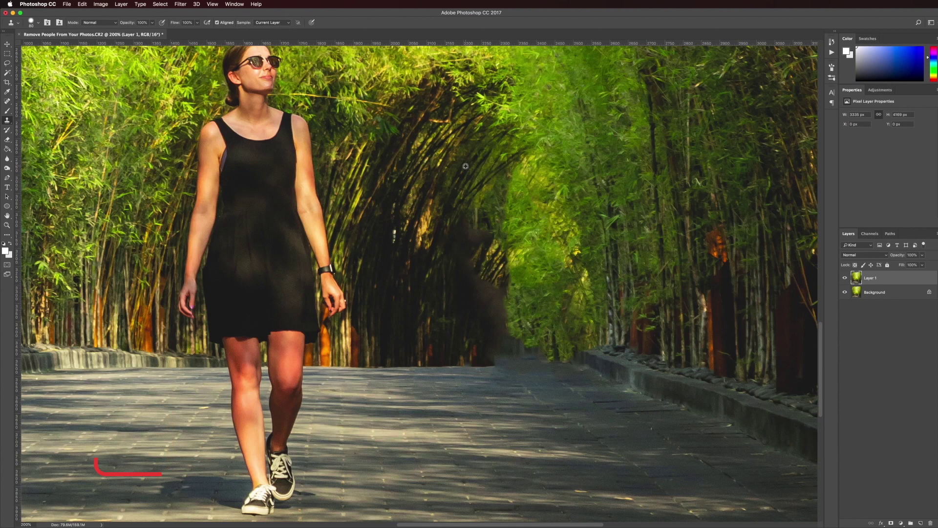
{"action": "mouse_move", "coordinate": [465, 192]}
{"action": "left_mouse_down"}
{"action": "mouse_move", "coordinate": [451, 234]}
{"action": "mouse_move", "coordinate": [473, 241]}
{"action": "mouse_move", "coordinate": [482, 220]}
{"action": "mouse_move", "coordinate": [496, 267]}
{"action": "mouse_move", "coordinate": [453, 285]}
{"action": "mouse_move", "coordinate": [489, 301]}
{"action": "mouse_move", "coordinate": [493, 169]}
{"action": "mouse_move", "coordinate": [505, 193]}
{"action": "mouse_move", "coordinate": [505, 140]}
{"action": "mouse_move", "coordinate": [471, 314]}
{"action": "mouse_move", "coordinate": [457, 217]}
{"action": "mouse_move", "coordinate": [447, 250]}
{"action": "left_mouse_up"}
{"action": "left_click", "coordinate": [471, 157], "text": "alt"}
{"action": "left_click", "coordinate": [448, 354], "text": "alt"}
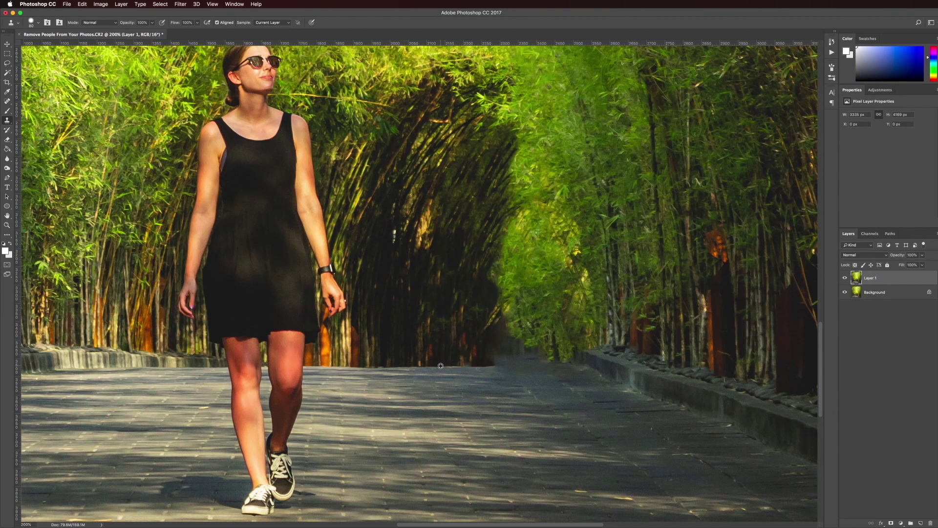
Clone tree trunks over the blurred patch at the tunnel's base and along its edge with the green foliage.
{"action": "mouse_move", "coordinate": [529, 364]}
{"action": "left_mouse_down"}
{"action": "mouse_move", "coordinate": [496, 366]}
{"action": "mouse_move", "coordinate": [554, 347]}
{"action": "mouse_move", "coordinate": [562, 355]}
{"action": "mouse_move", "coordinate": [546, 341]}
{"action": "left_mouse_up"}
{"action": "mouse_move", "coordinate": [497, 287]}
{"action": "left_mouse_down"}
{"action": "mouse_move", "coordinate": [497, 316]}
{"action": "mouse_move", "coordinate": [546, 350]}
{"action": "mouse_move", "coordinate": [492, 278]}
{"action": "mouse_move", "coordinate": [495, 334]}
{"action": "left_mouse_up"}
{"action": "left_click", "coordinate": [498, 224], "text": "alt"}
{"action": "left_click_drag", "start_coordinate": [499, 270], "coordinate": [509, 296]}
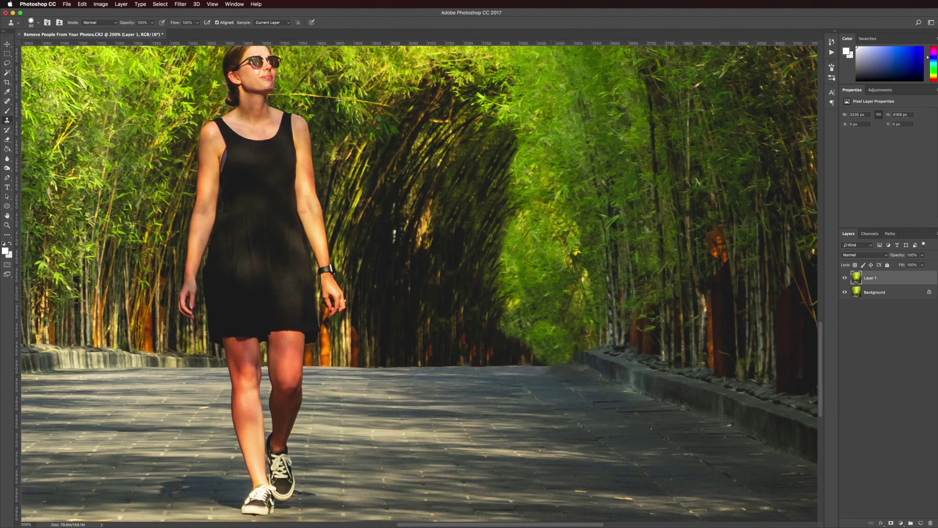
Clone the road's far edge and the dark tree base toward the right-hand curb, undoing a stray stroke.
{"action": "left_click", "coordinate": [500, 366], "text": "alt"}
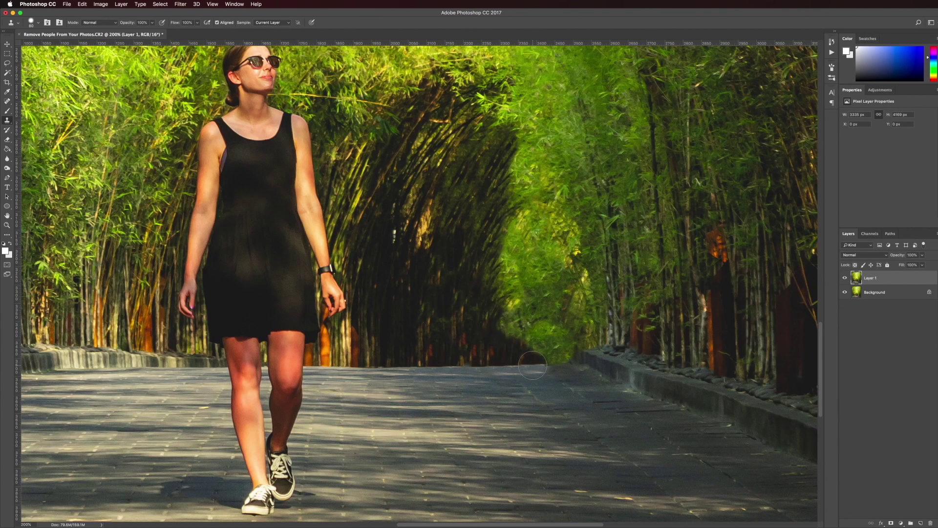
{"action": "mouse_move", "coordinate": [533, 365]}
{"action": "left_mouse_down"}
{"action": "mouse_move", "coordinate": [561, 349]}
{"action": "mouse_move", "coordinate": [532, 355]}
{"action": "mouse_move", "coordinate": [570, 329]}
{"action": "mouse_move", "coordinate": [544, 328]}
{"action": "left_mouse_up"}
{"action": "key", "text": "super+z"}
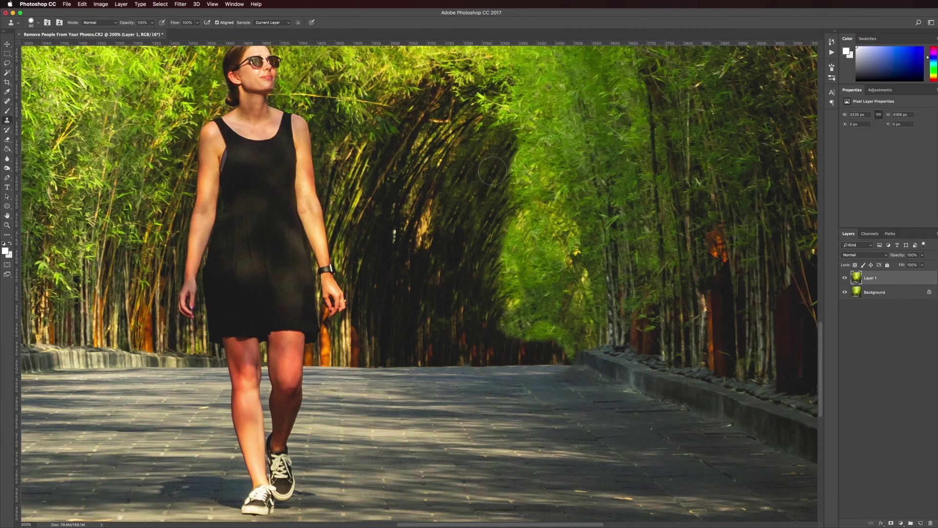
{"action": "left_click", "coordinate": [489, 332], "text": "alt"}
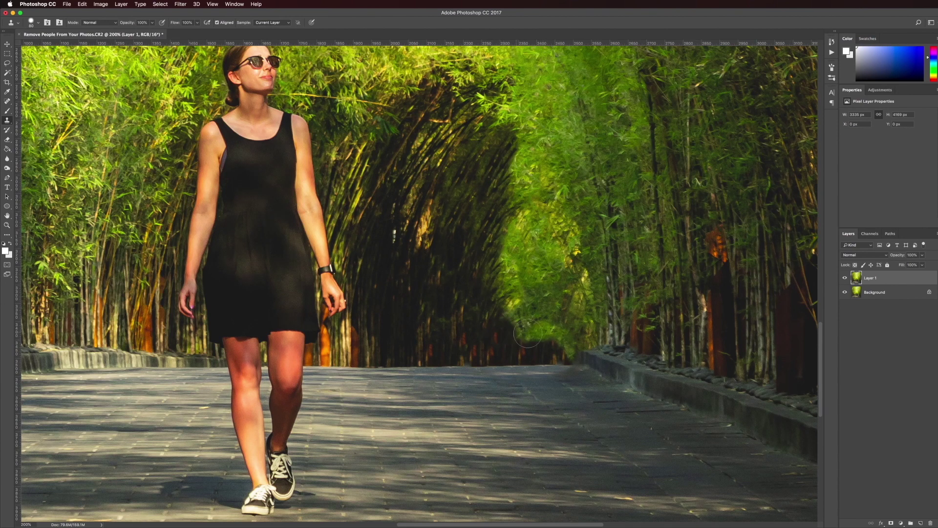
{"action": "left_click_drag", "start_coordinate": [526, 333], "coordinate": [534, 333]}
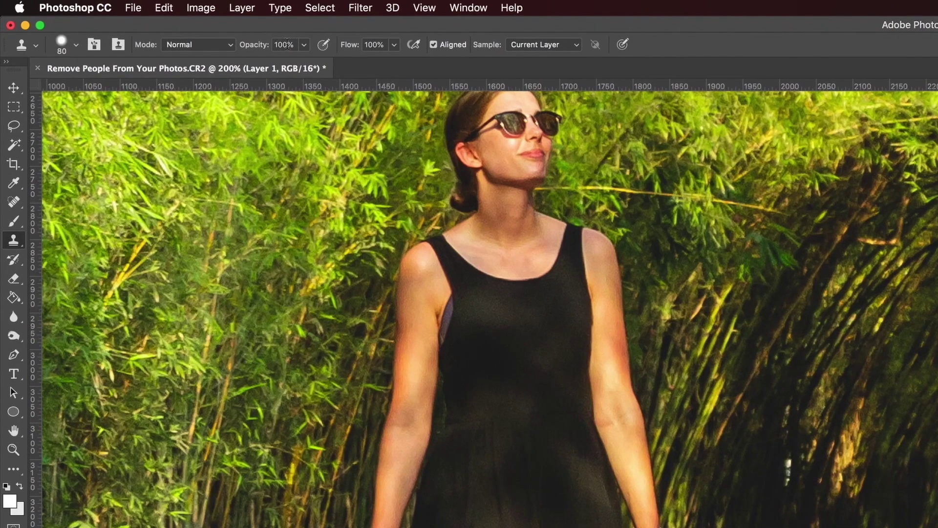
Lower the Clone Stamp opacity to 50% and blend dark bamboo into the bright foliage beside the tunnel.
{"action": "left_click", "coordinate": [147, 27]}
{"action": "type", "text": "50"}
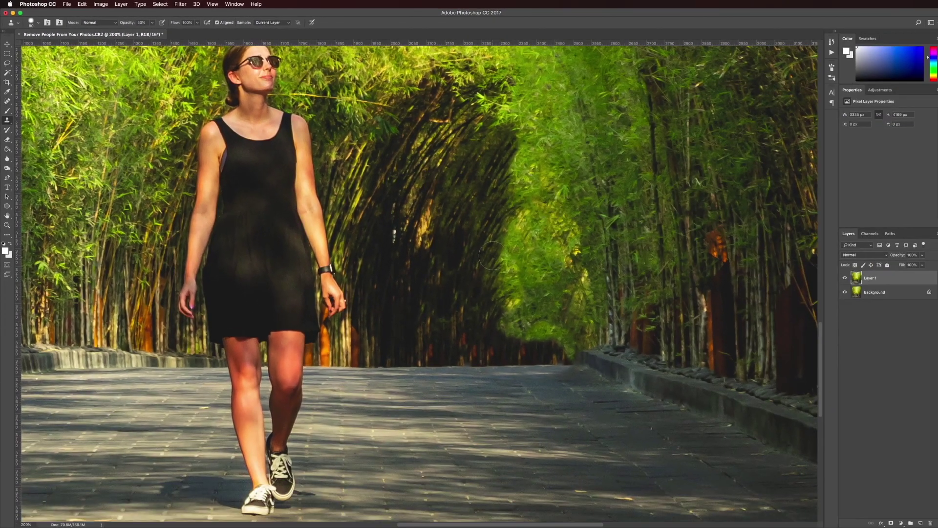
{"action": "mouse_move", "coordinate": [537, 326]}
{"action": "left_mouse_down"}
{"action": "mouse_move", "coordinate": [562, 337]}
{"action": "mouse_move", "coordinate": [503, 324]}
{"action": "mouse_move", "coordinate": [574, 346]}
{"action": "mouse_move", "coordinate": [548, 345]}
{"action": "mouse_move", "coordinate": [546, 326]}
{"action": "mouse_move", "coordinate": [508, 317]}
{"action": "mouse_move", "coordinate": [501, 298]}
{"action": "mouse_move", "coordinate": [528, 293]}
{"action": "mouse_move", "coordinate": [513, 241]}
{"action": "mouse_move", "coordinate": [567, 328]}
{"action": "mouse_move", "coordinate": [545, 295]}
{"action": "left_mouse_up"}
{"action": "left_click", "coordinate": [491, 200], "text": "alt"}
{"action": "left_click_drag", "start_coordinate": [488, 301], "coordinate": [523, 228]}
Undo the stray bright dab in the dark tunnel and retouch the tunnel's edge at 100% Clone Stamp opacity.
{"action": "left_click_drag", "start_coordinate": [125, 23], "coordinate": [175, 21]}
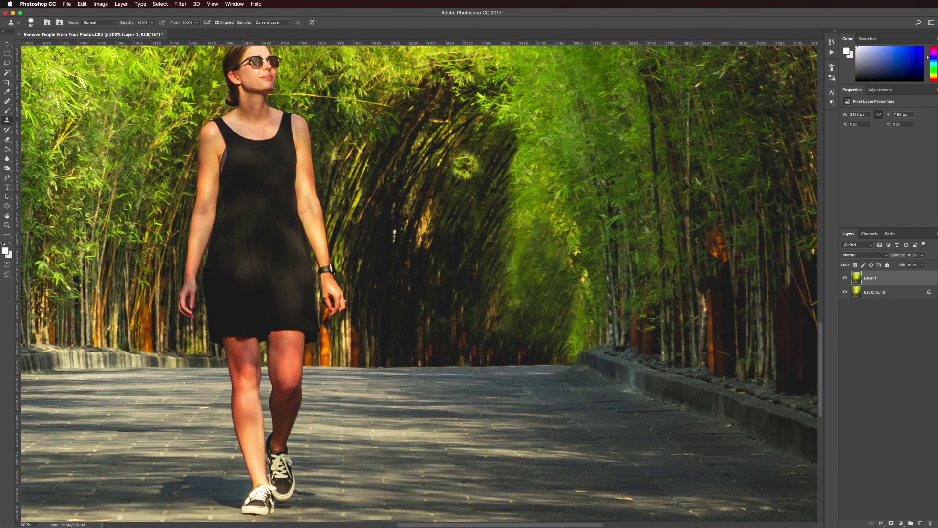
{"action": "key", "text": "super+z"}
{"action": "mouse_move", "coordinate": [490, 308]}
{"action": "left_mouse_down"}
{"action": "mouse_move", "coordinate": [481, 330]}
{"action": "mouse_move", "coordinate": [491, 267]}
{"action": "left_mouse_up"}
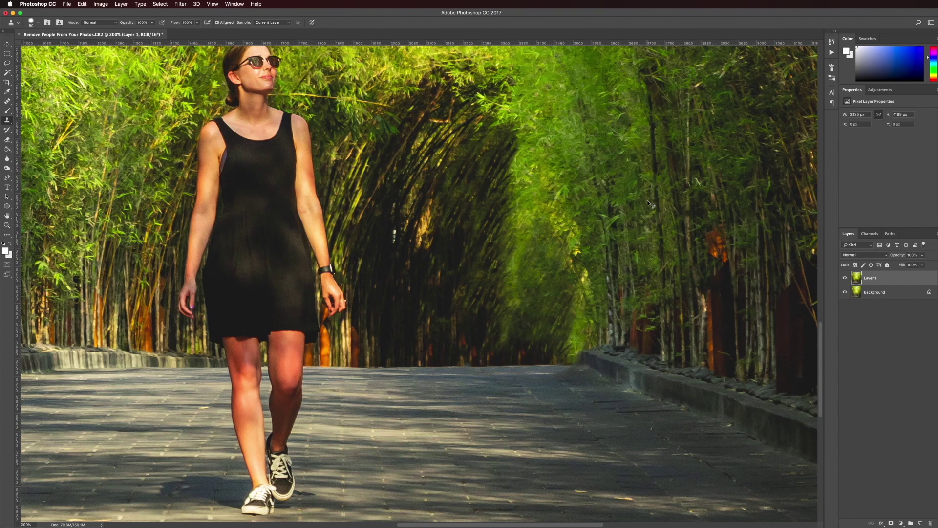
Hide and reshow Layer 1 to compare the retouched tunnel area with the original.
{"action": "left_click", "coordinate": [845, 277]}
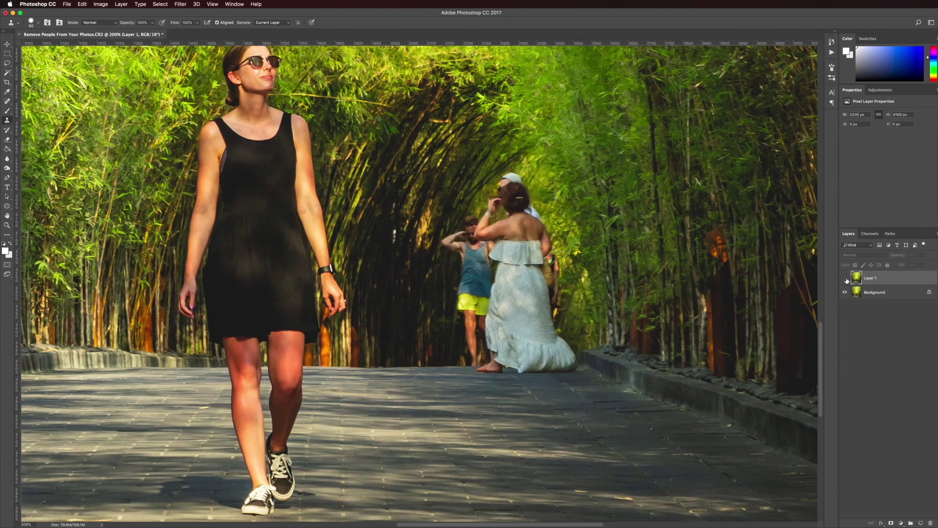
{"action": "left_click", "coordinate": [845, 278]}
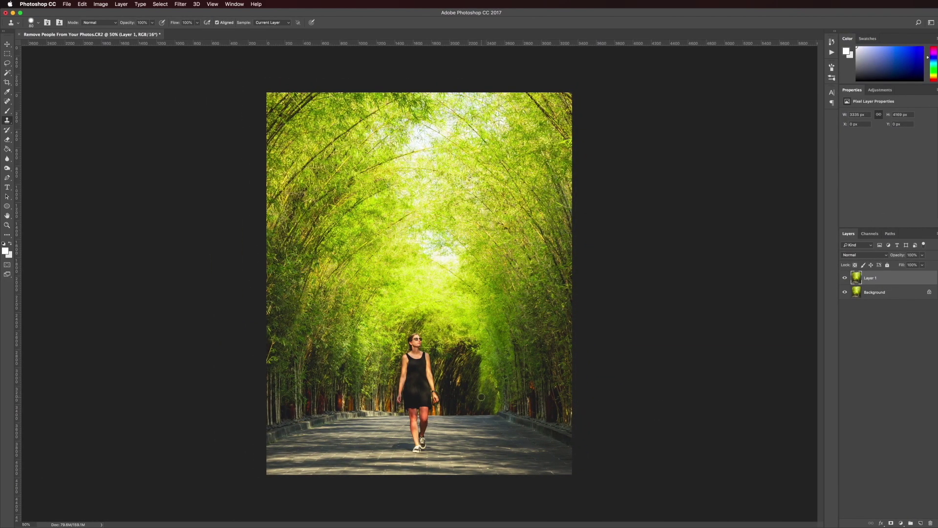
Set the Clone Stamp opacity to 50% for softer retouching of the tunnel area.
{"action": "key", "text": "super+plus"}
{"action": "key", "text": "super+plus"}
{"action": "key", "text": "super+plus"}
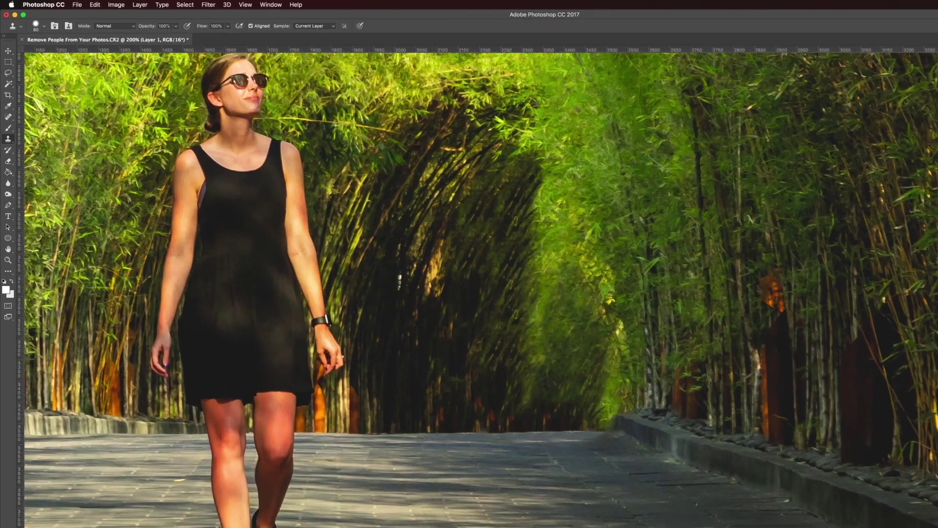
{"action": "left_click_drag", "start_coordinate": [146, 23], "coordinate": [127, 21]}
{"action": "type", "text": "50"}
{"action": "key", "text": "Return"}
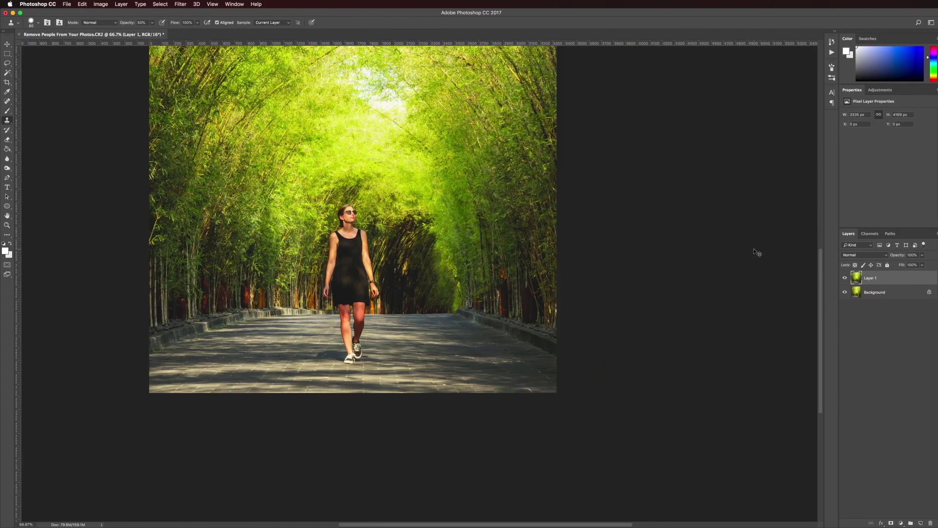
Compare the whole retouched photo with the original by toggling the visibility of Layer 1.
{"action": "key", "text": "super+minus"}
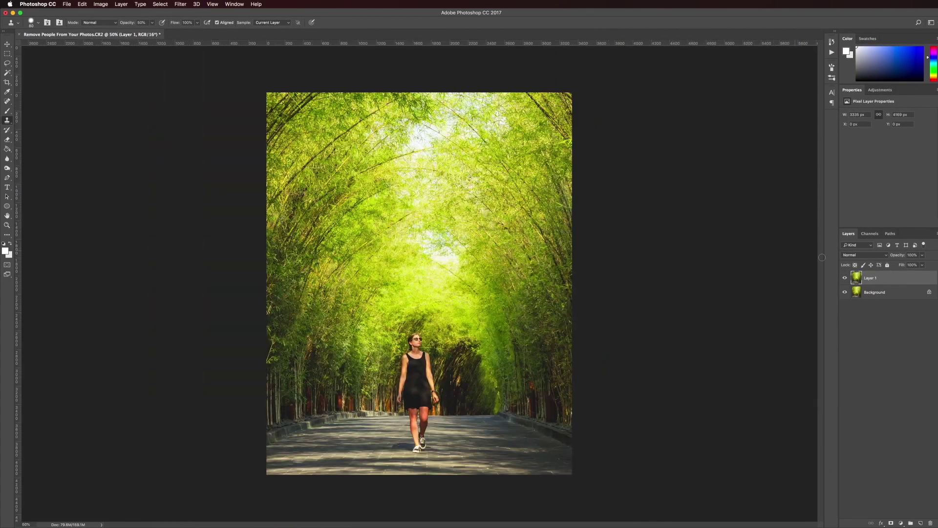
{"action": "left_click", "coordinate": [845, 280]}
{"action": "left_click", "coordinate": [846, 279]}
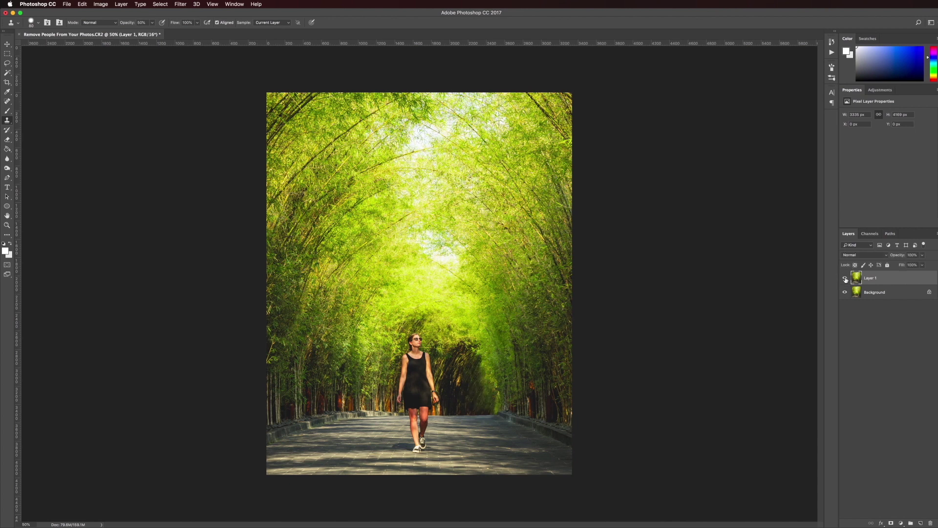